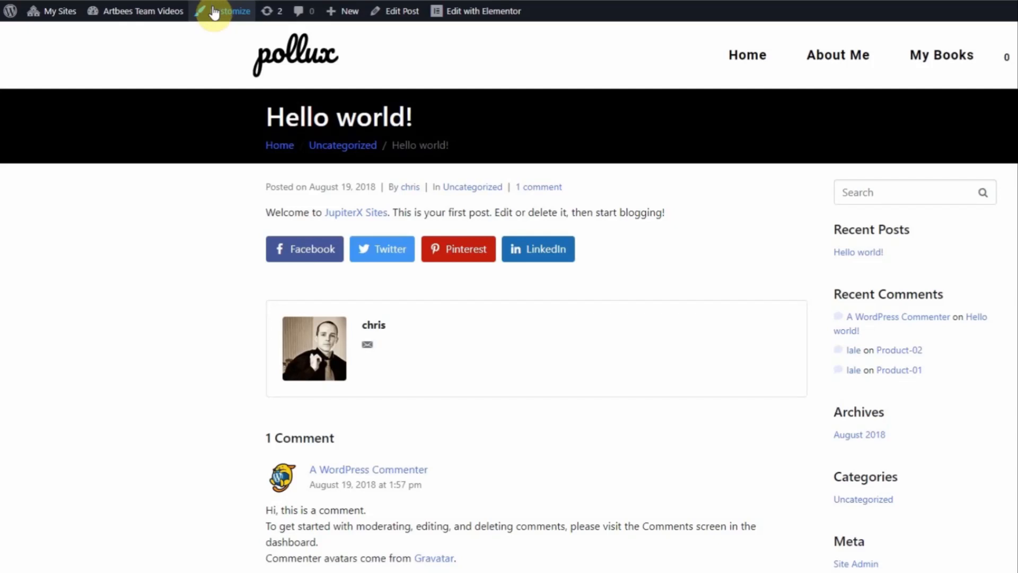
Bring up the JupiterX Title Bar settings from the admin bar's Customize link.
{"action": "left_click", "coordinate": [213, 12]}
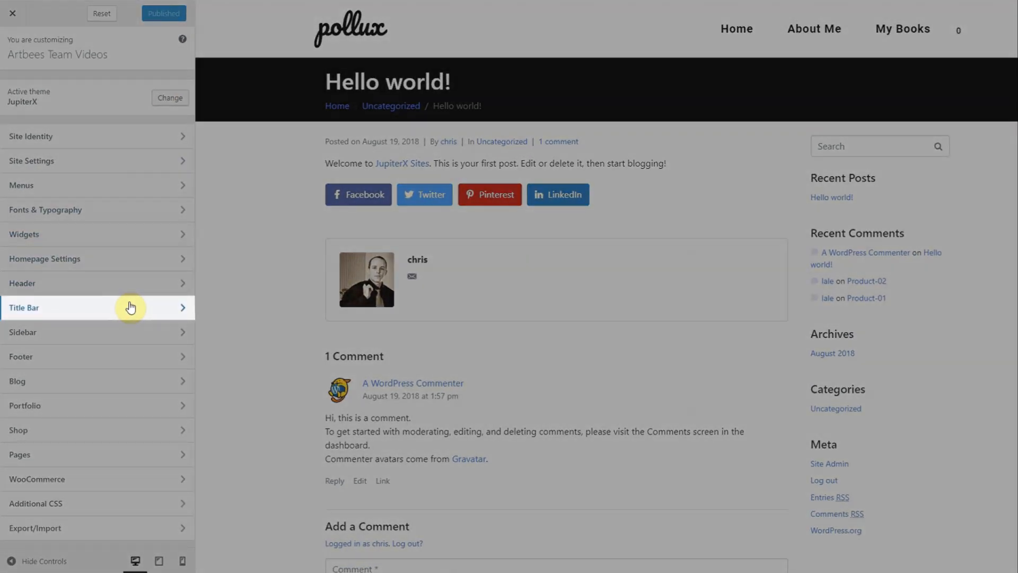
{"action": "left_click", "coordinate": [130, 308]}
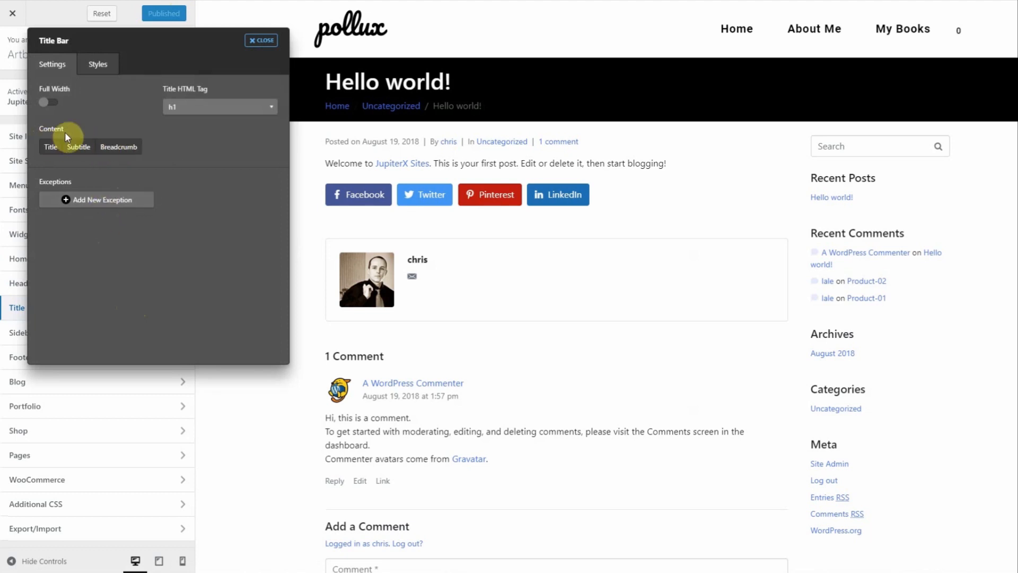
Add a Blog title bar exception with its Breadcrumb and Title content toggled off.
{"action": "left_click", "coordinate": [98, 200]}
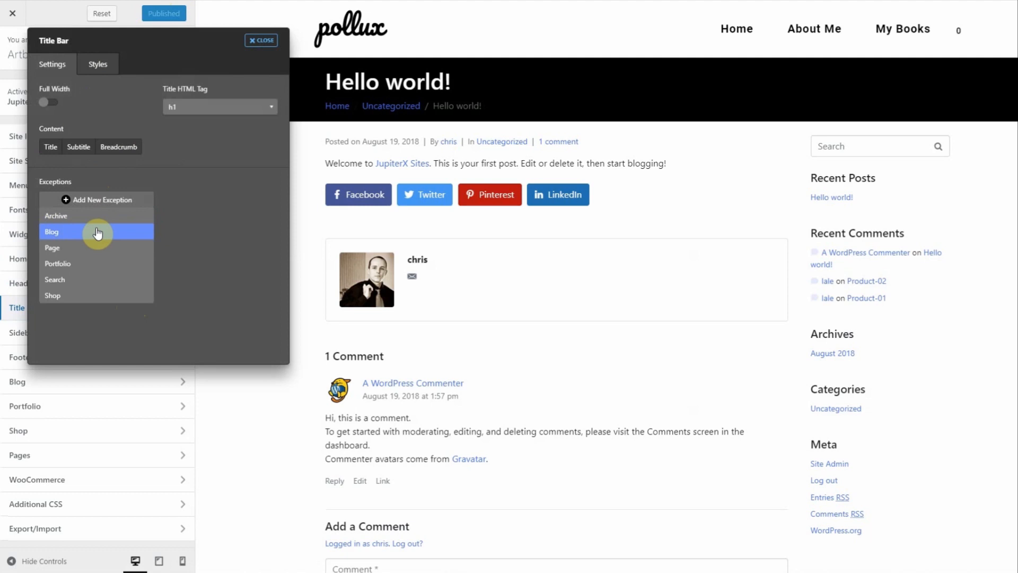
{"action": "left_click", "coordinate": [96, 233]}
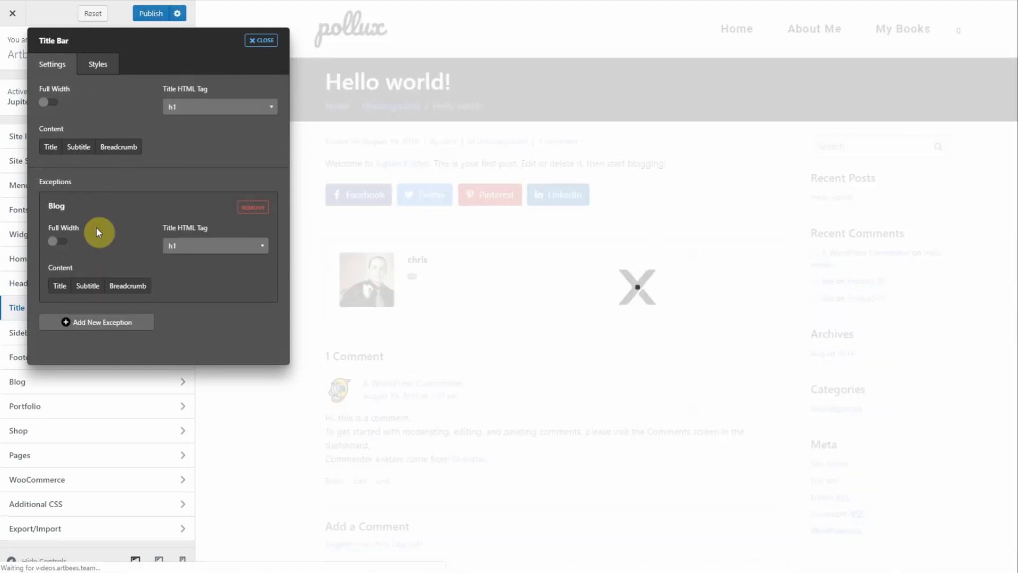
{"action": "left_click", "coordinate": [128, 286]}
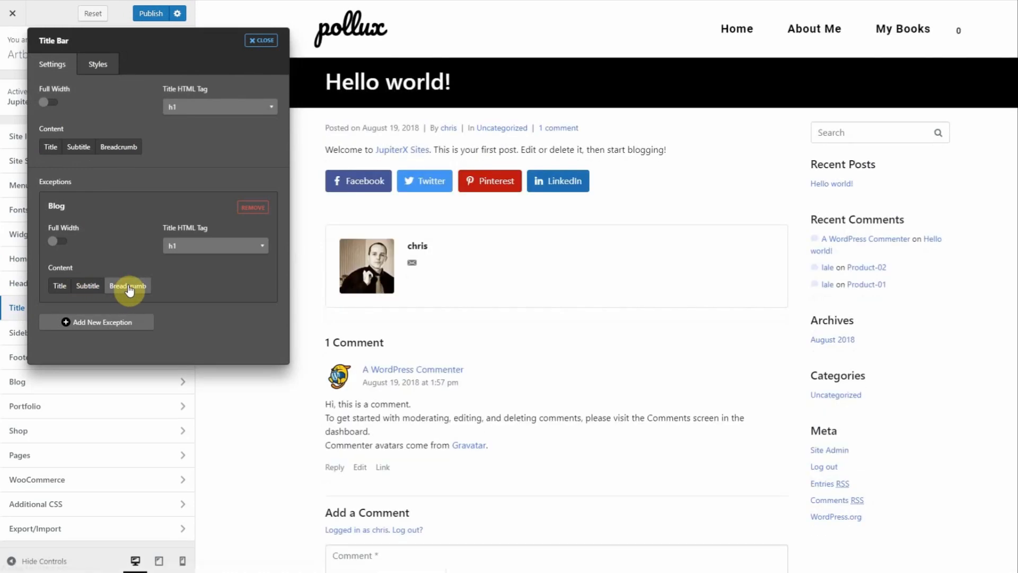
{"action": "left_click", "coordinate": [64, 286]}
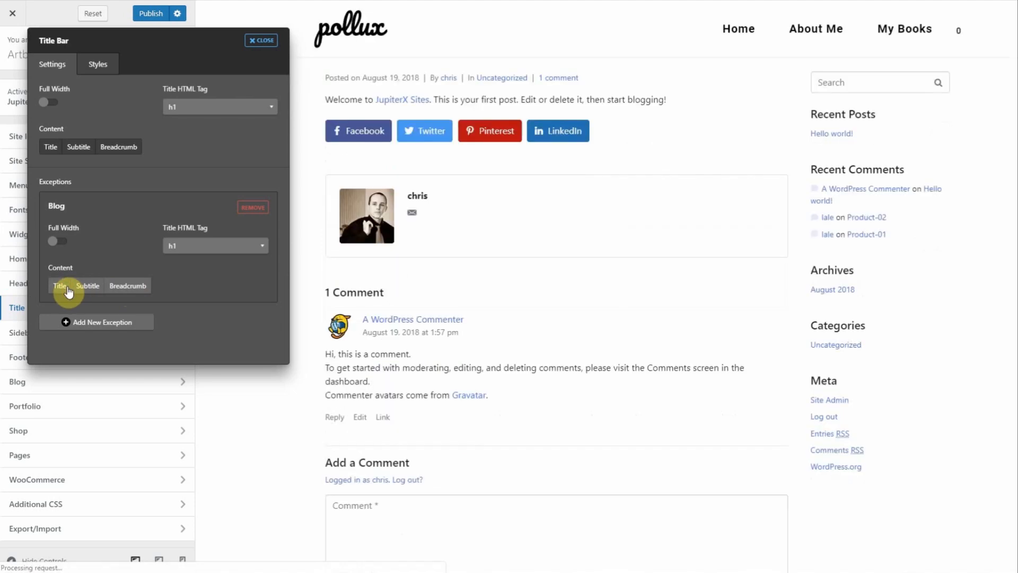
{"action": "left_click", "coordinate": [82, 321]}
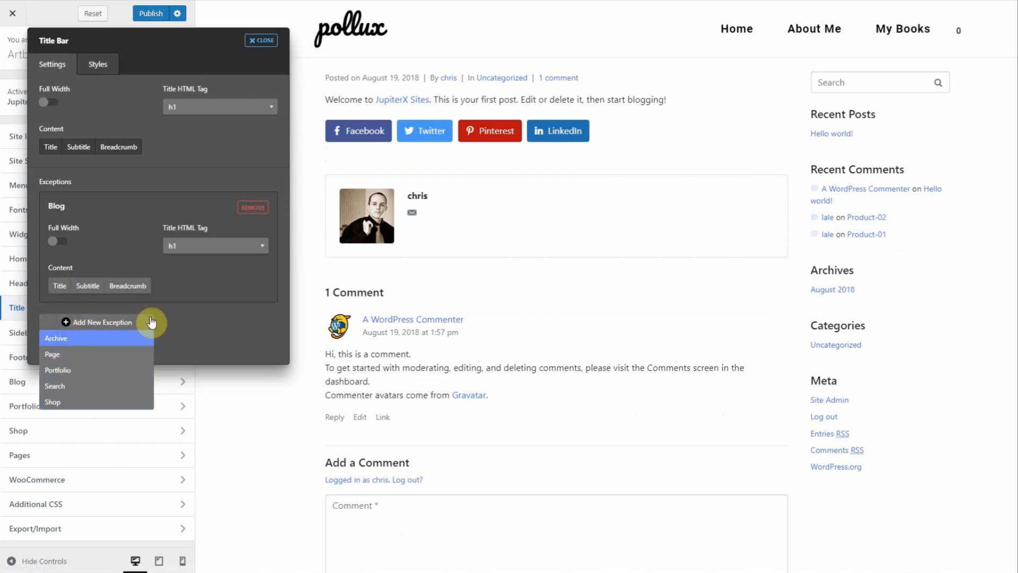
Remove the Blog exception, confirm with OK, and publish the Customizer changes.
{"action": "left_click", "coordinate": [256, 209]}
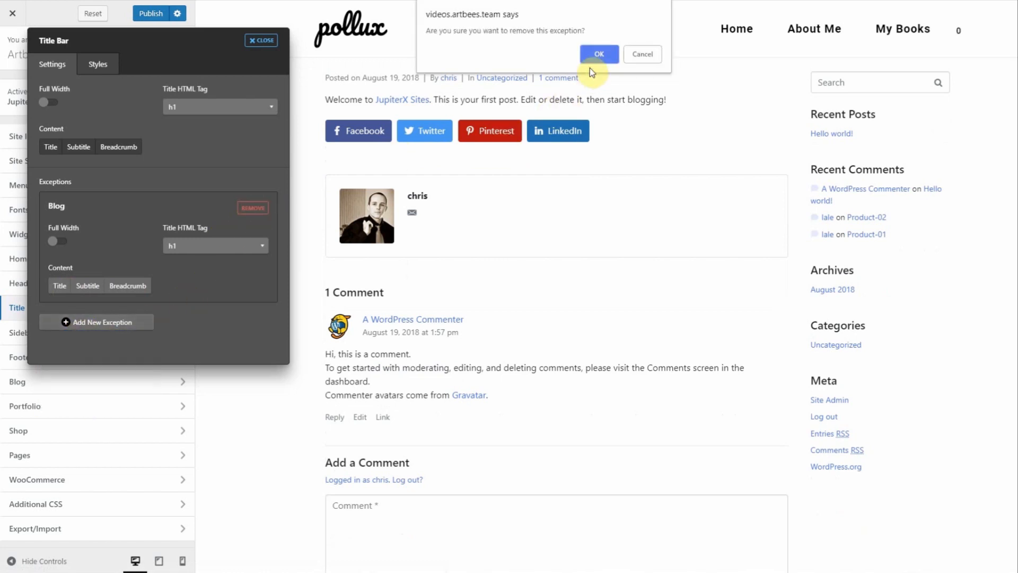
{"action": "left_click", "coordinate": [600, 51]}
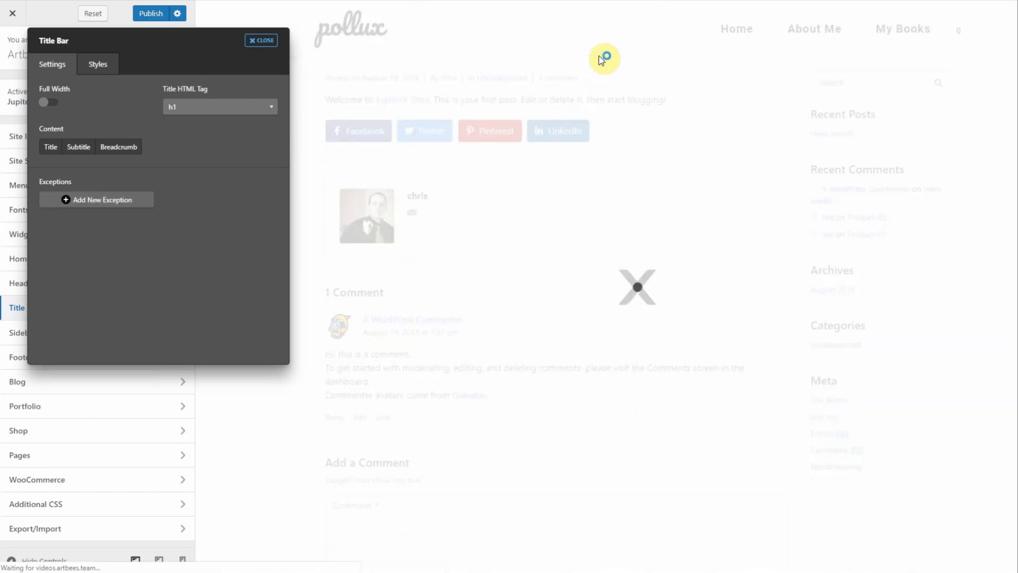
{"action": "left_click", "coordinate": [163, 14]}
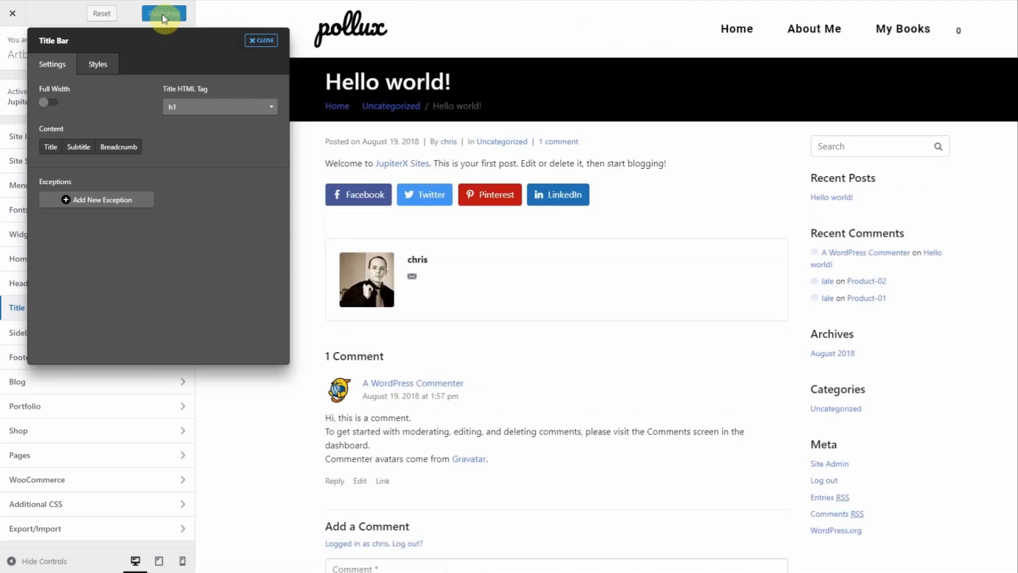